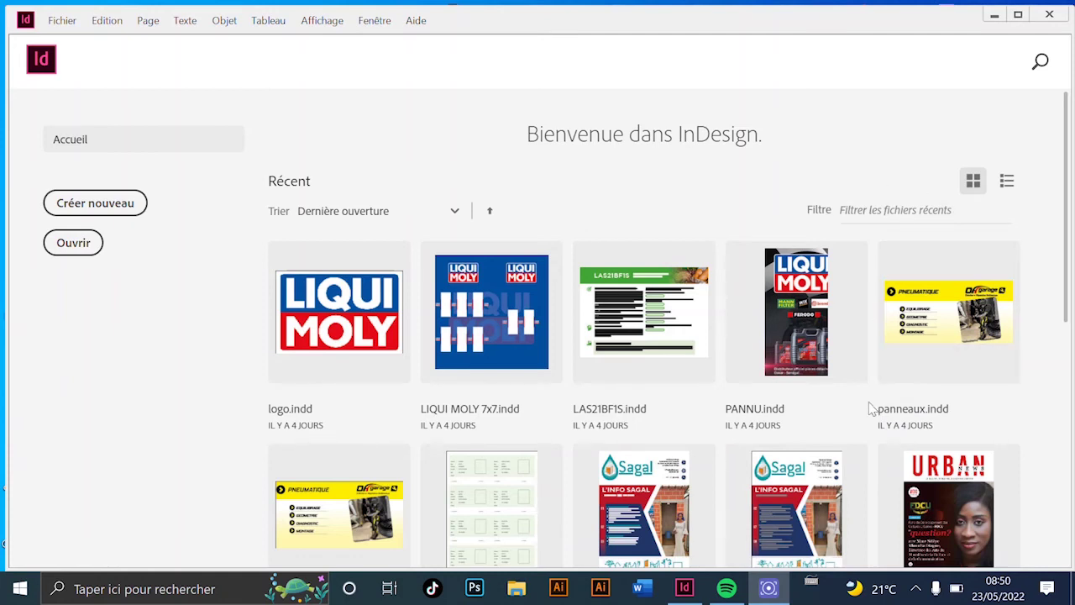
Filter recent files by 'saga', clear the filter, and show them as a detailed list.
{"action": "scroll", "coordinate": [869, 403], "scroll_direction": "down", "scroll_amount": 2}
{"action": "scroll", "coordinate": [874, 298], "scroll_direction": "up", "scroll_amount": 2}
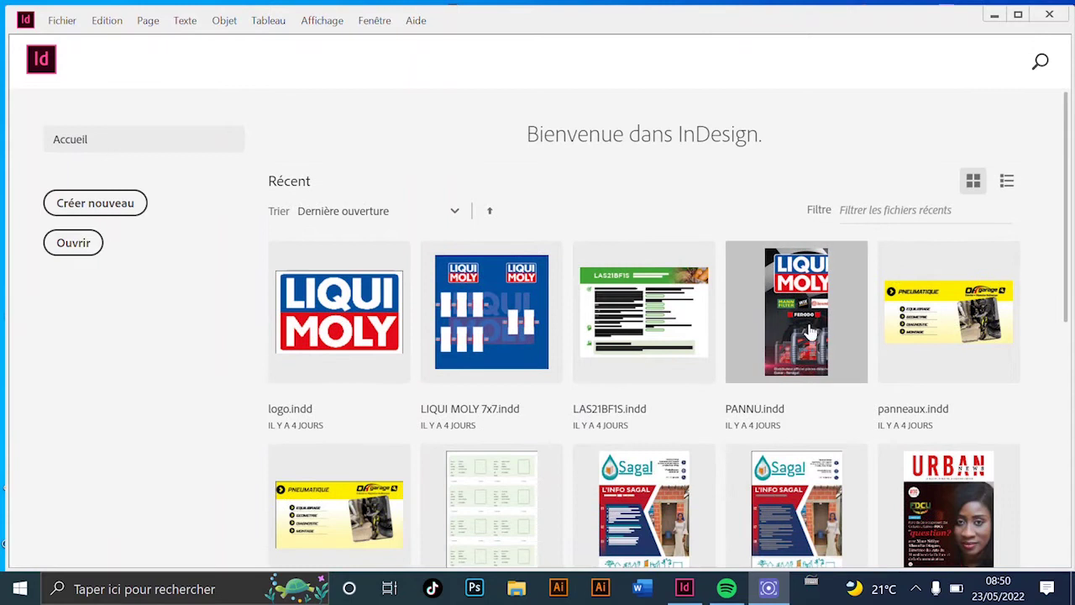
{"action": "scroll", "coordinate": [854, 331], "scroll_direction": "down", "scroll_amount": 10}
{"action": "scroll", "coordinate": [879, 404], "scroll_direction": "up", "scroll_amount": 3}
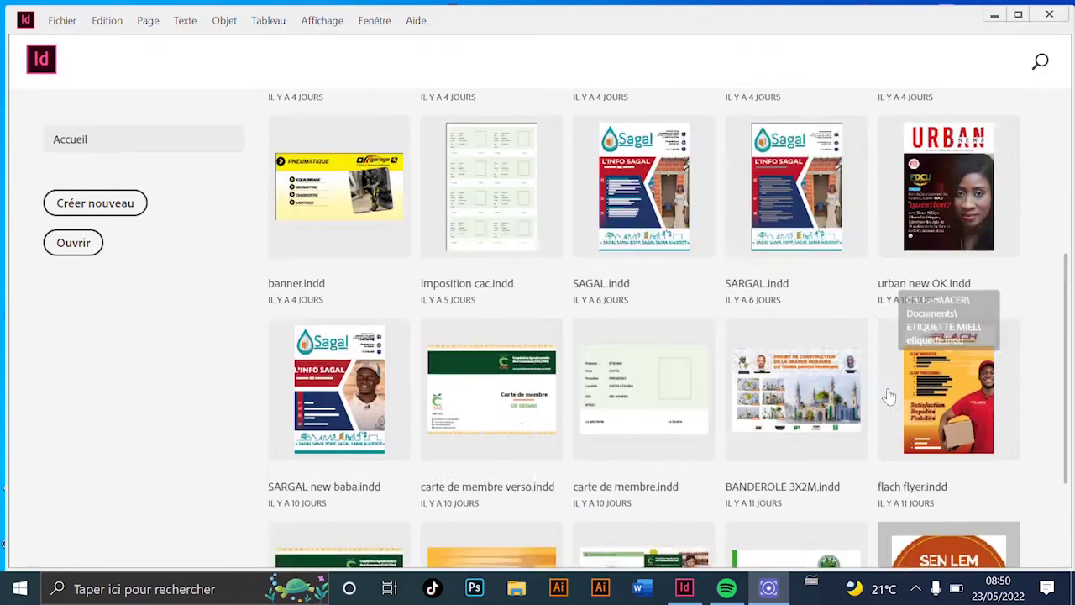
{"action": "scroll", "coordinate": [889, 396], "scroll_direction": "up", "scroll_amount": 7}
{"action": "left_click", "coordinate": [882, 216]}
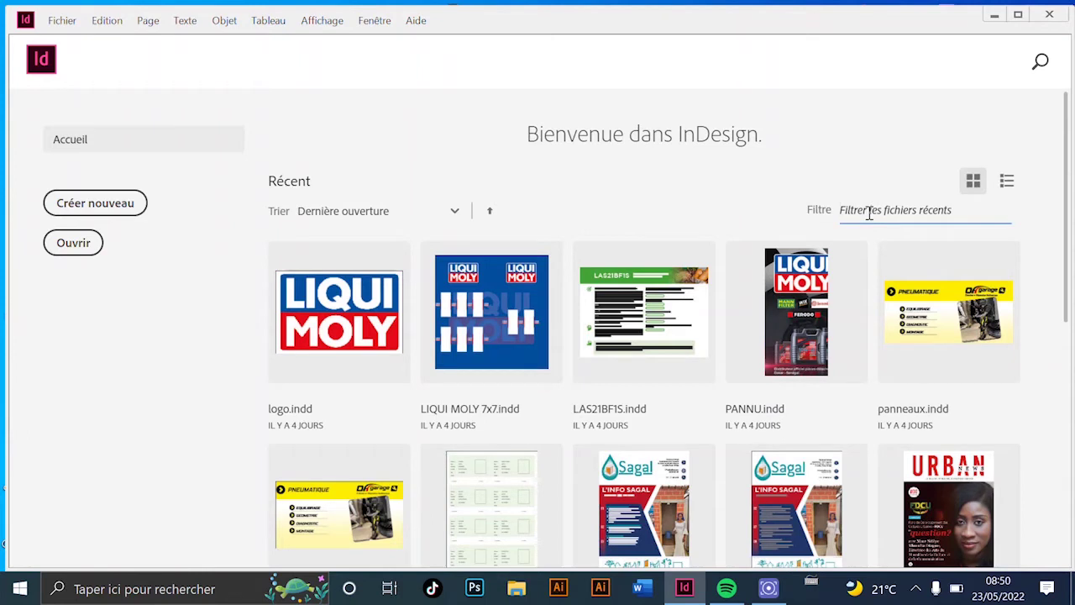
{"action": "type", "text": "sag"}
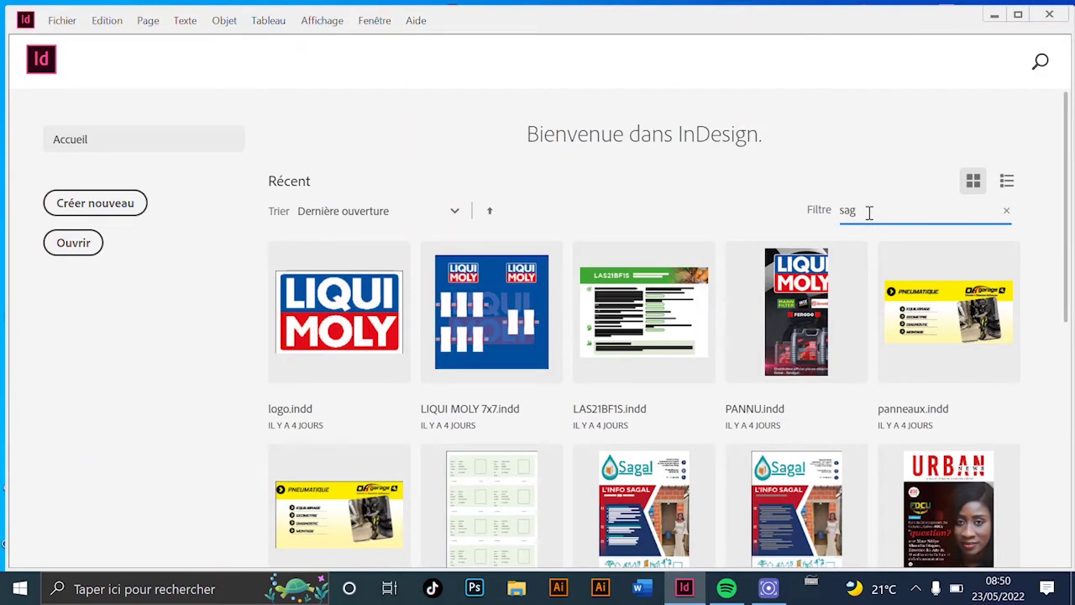
{"action": "type", "text": "a"}
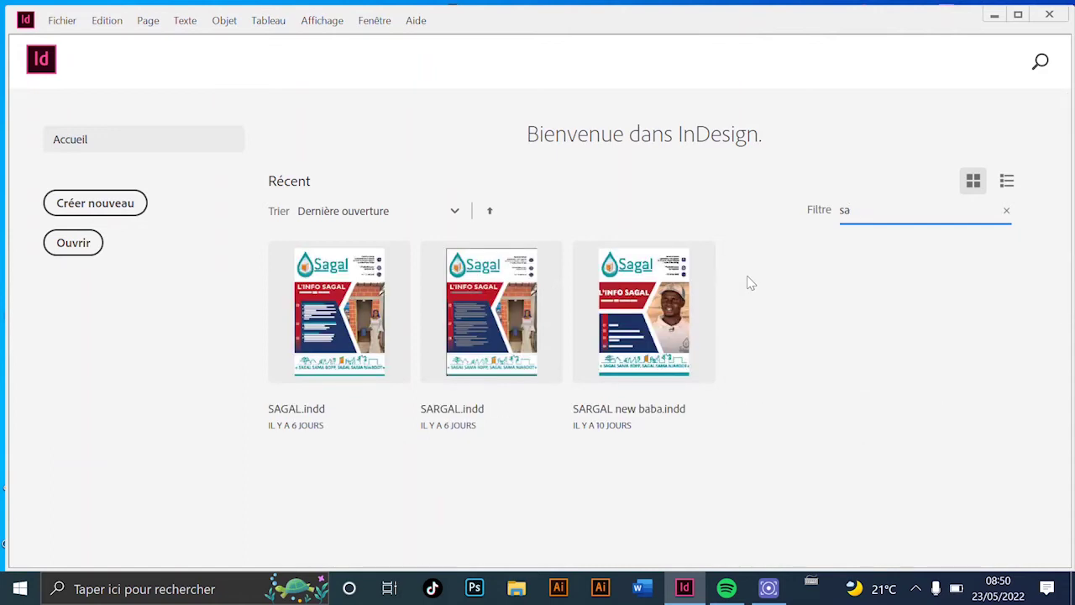
{"action": "key", "text": "BackSpace"}
{"action": "key", "text": "BackSpace"}
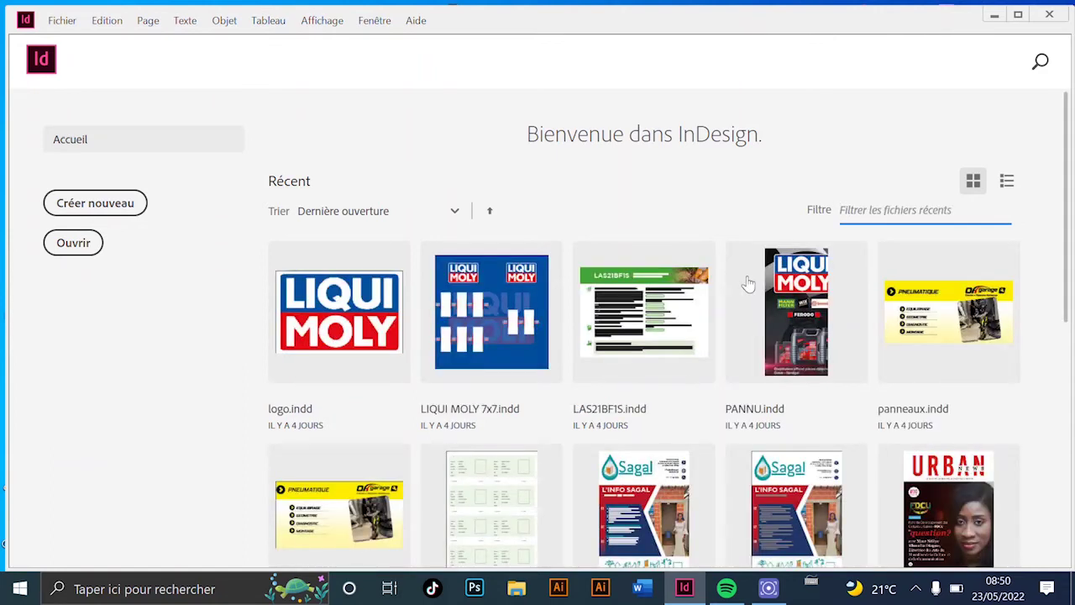
{"action": "left_click", "coordinate": [1008, 181]}
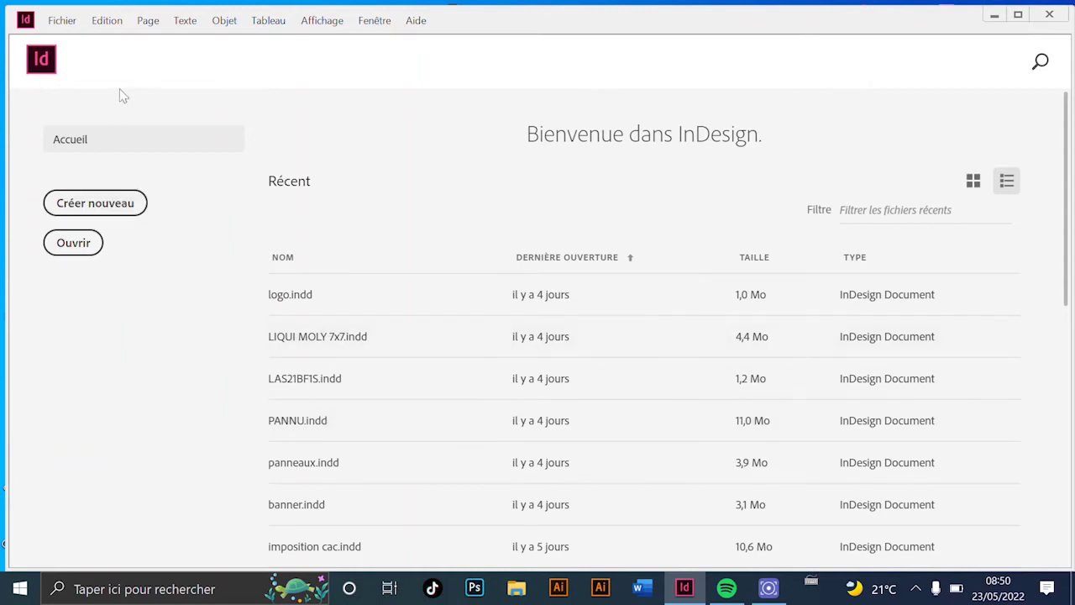
Show recent files as thumbnails again and bring up new document settings with A4 defaults.
{"action": "left_click", "coordinate": [975, 181]}
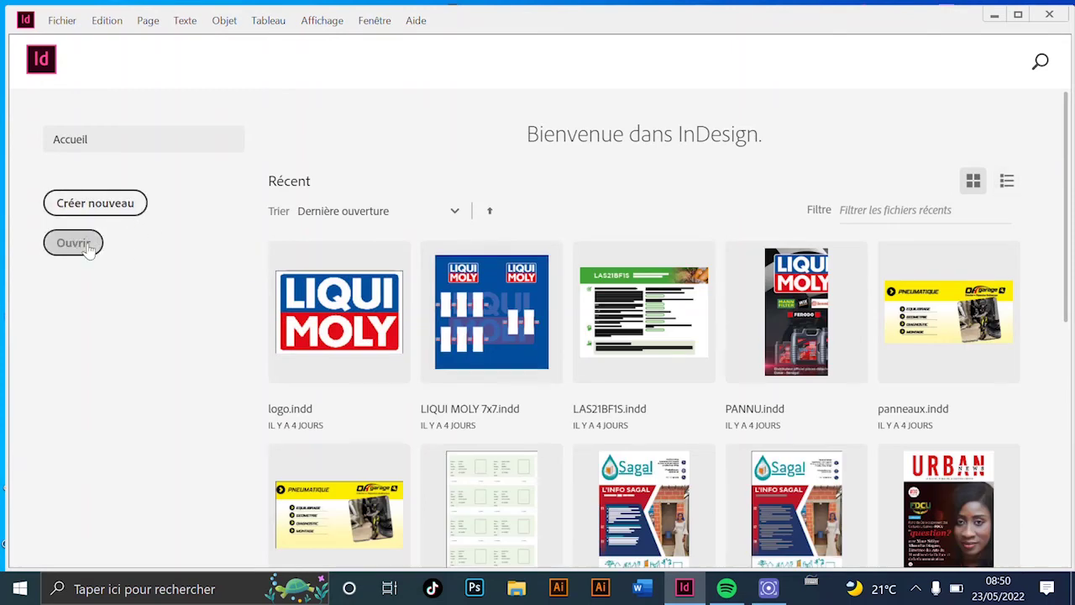
{"action": "left_click", "coordinate": [91, 206]}
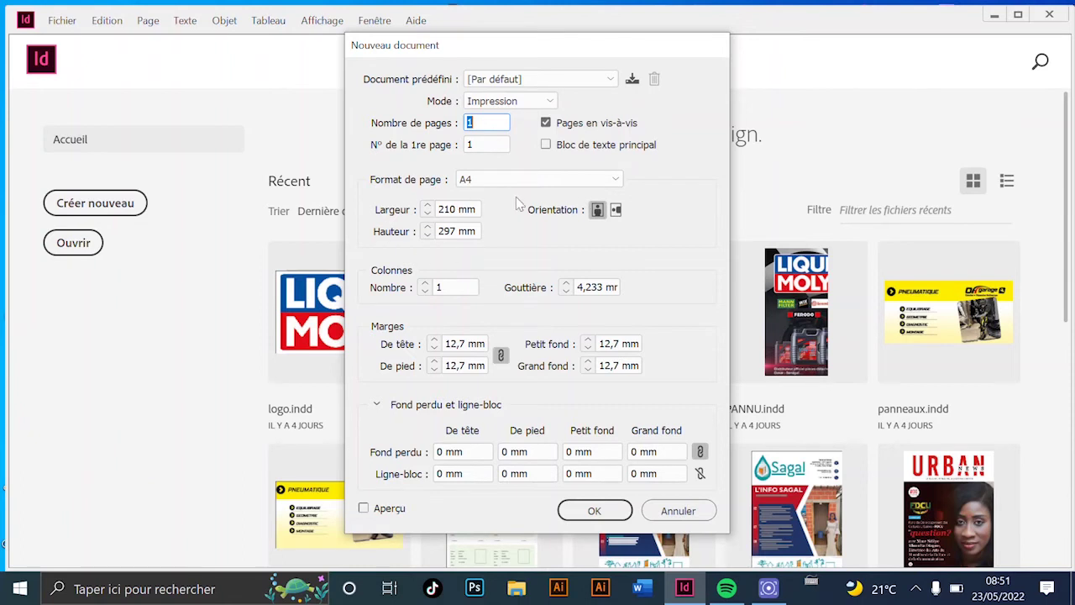
Review the page size (A4) and intent (Impression) options, then cancel the new document.
{"action": "left_click", "coordinate": [610, 183]}
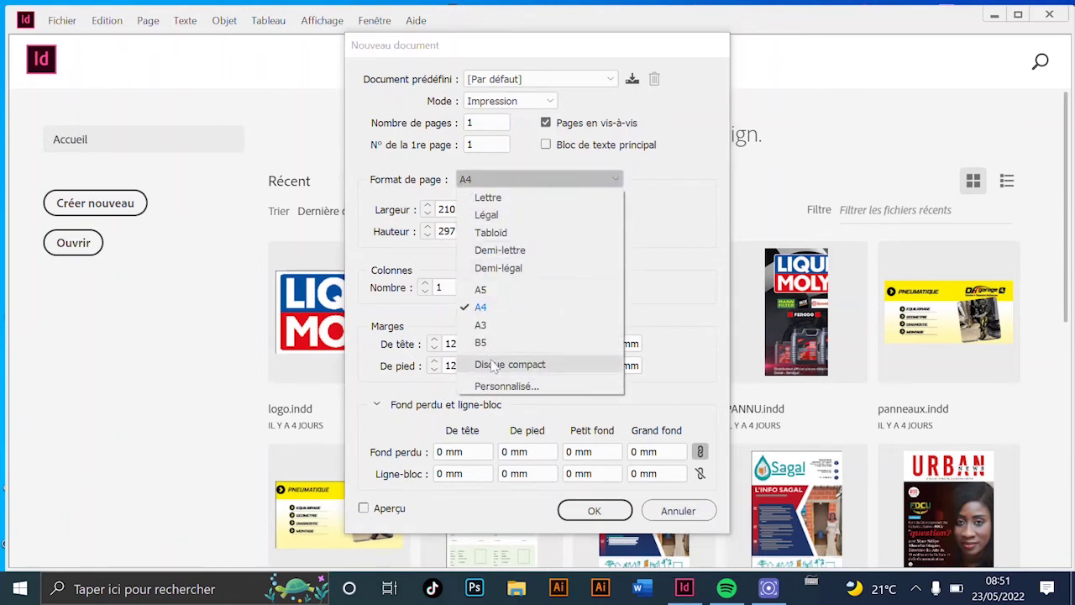
{"action": "left_click", "coordinate": [704, 271]}
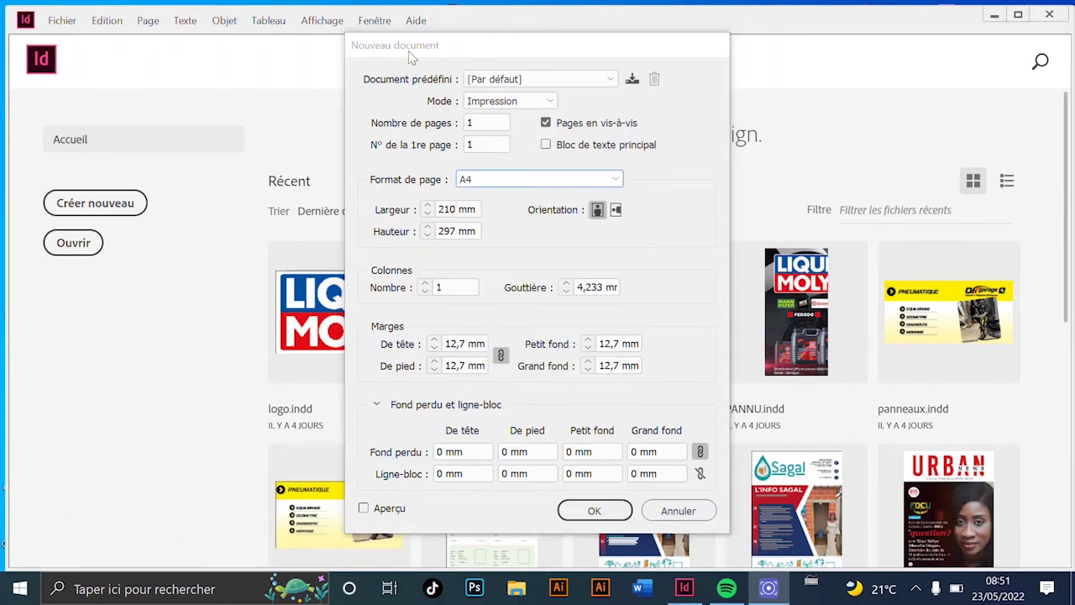
{"action": "left_click", "coordinate": [526, 108]}
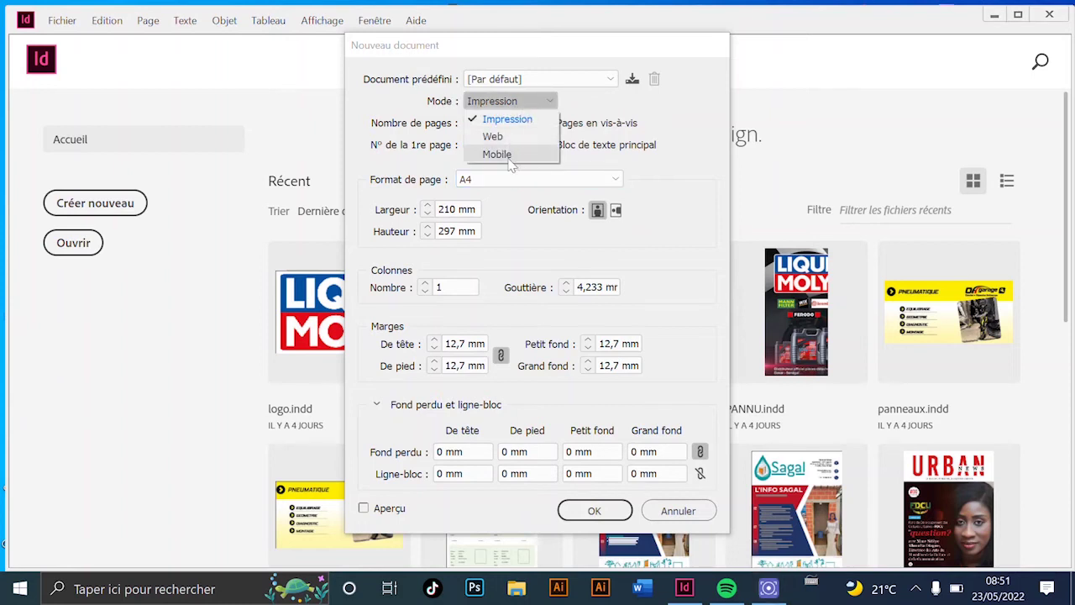
{"action": "left_click", "coordinate": [704, 208]}
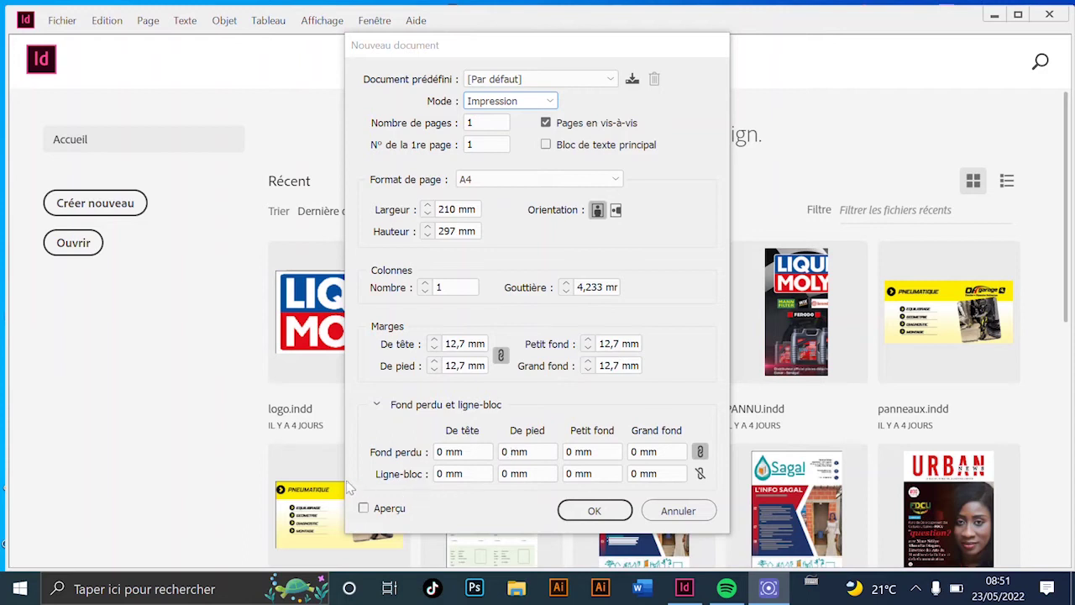
{"action": "left_click", "coordinate": [697, 515]}
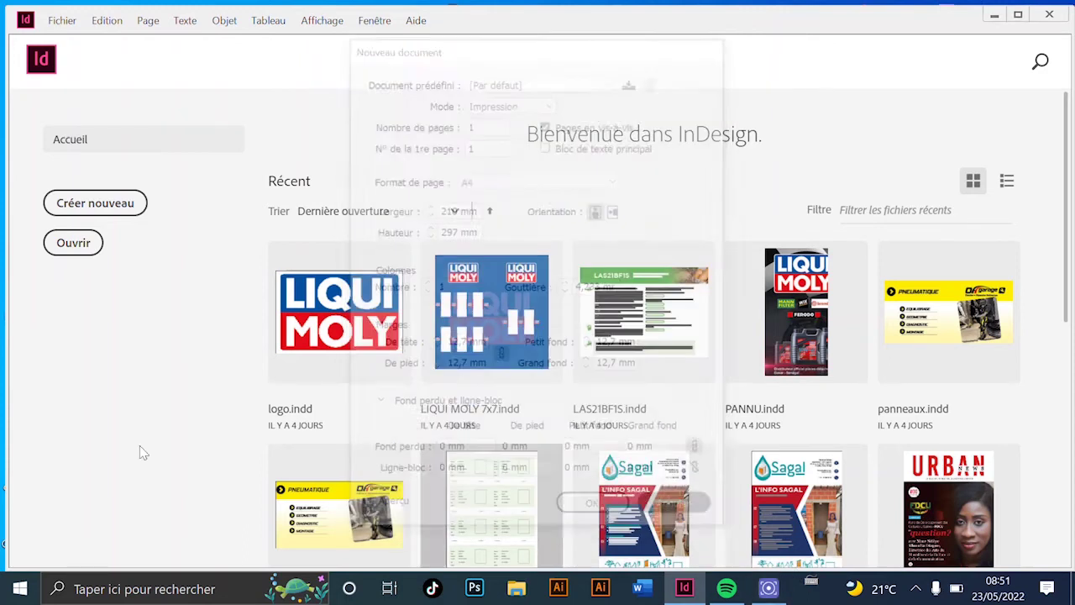
{"action": "left_click", "coordinate": [86, 246]}
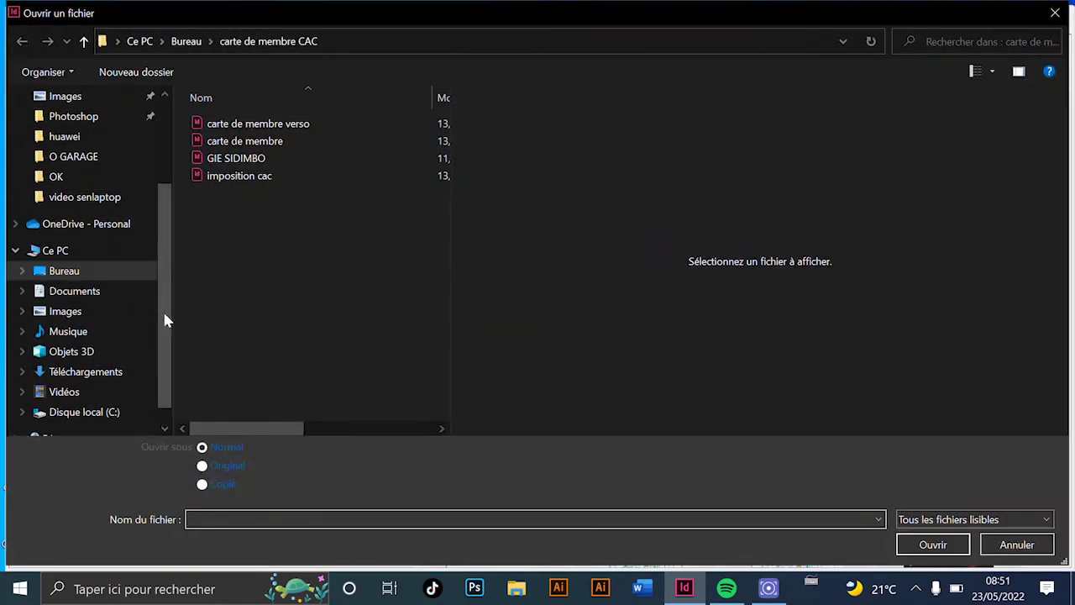
{"action": "scroll", "coordinate": [156, 244], "scroll_direction": "up", "scroll_amount": 3}
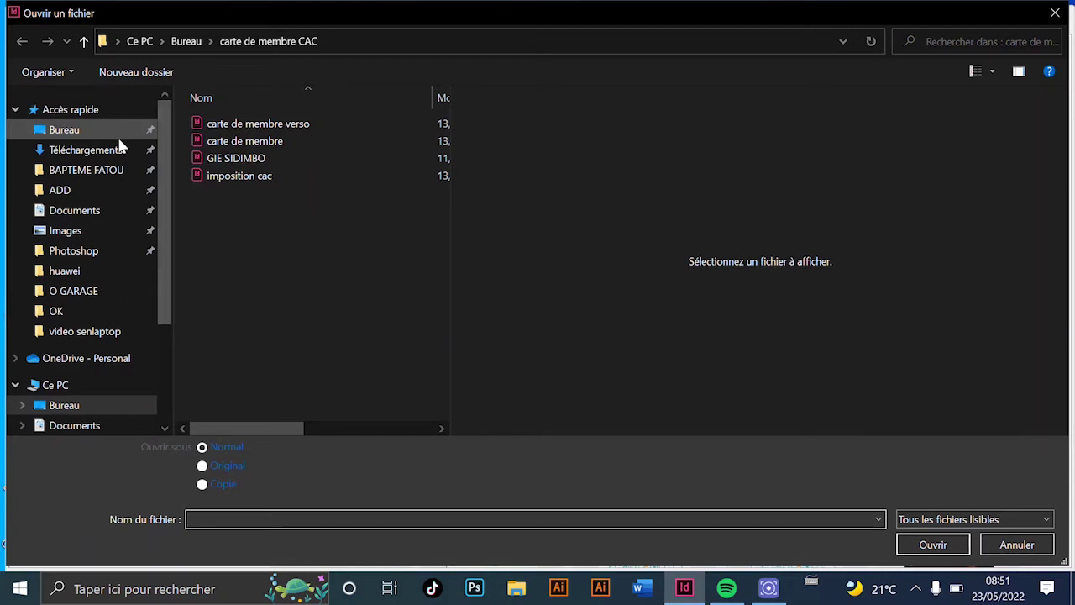
{"action": "left_click", "coordinate": [120, 148]}
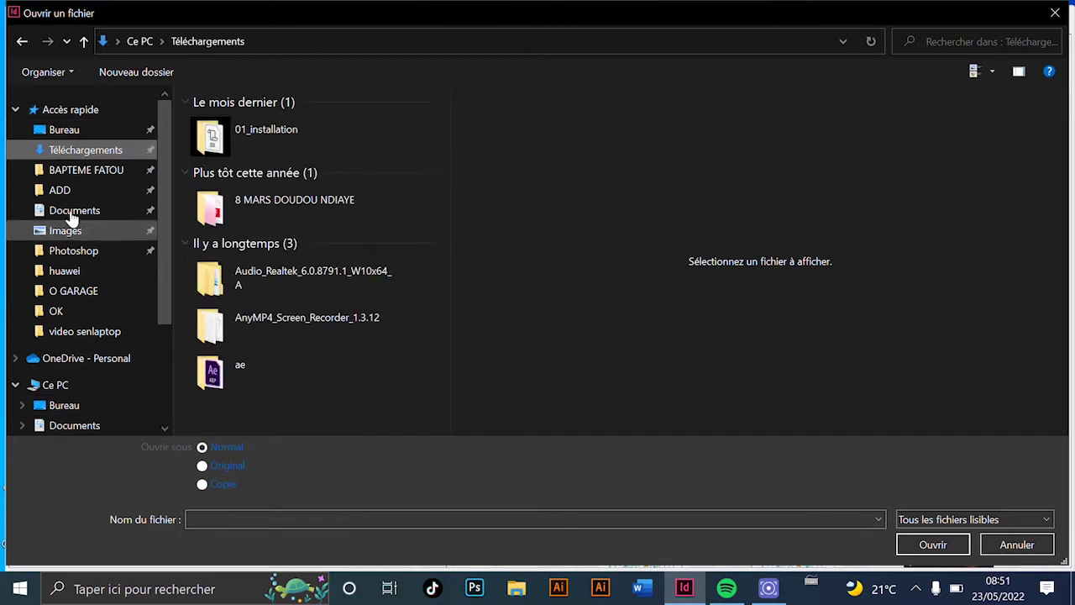
{"action": "left_click", "coordinate": [84, 132]}
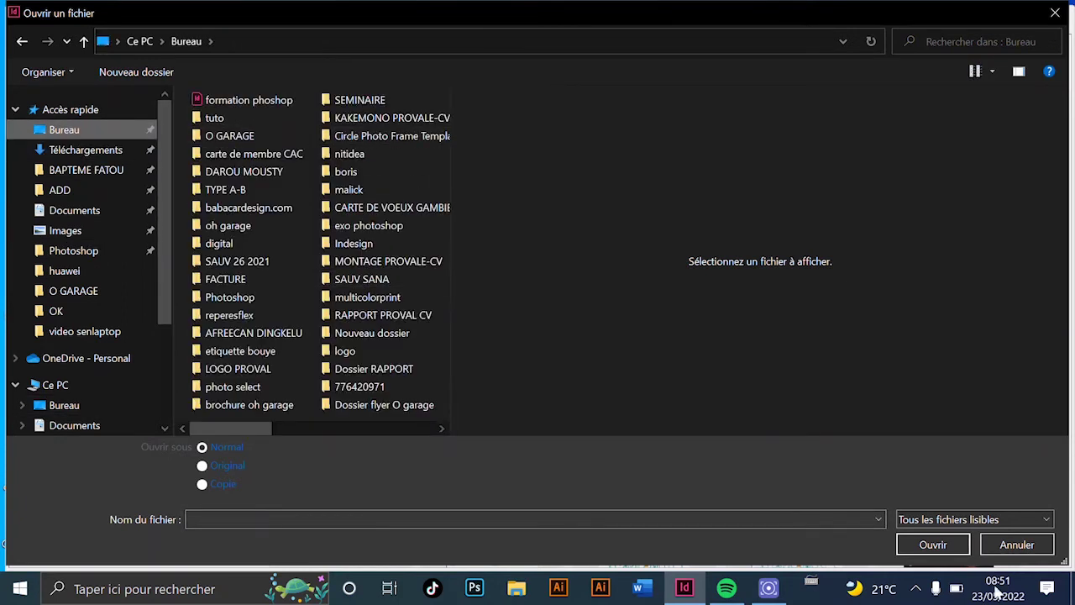
{"action": "left_click", "coordinate": [1019, 544]}
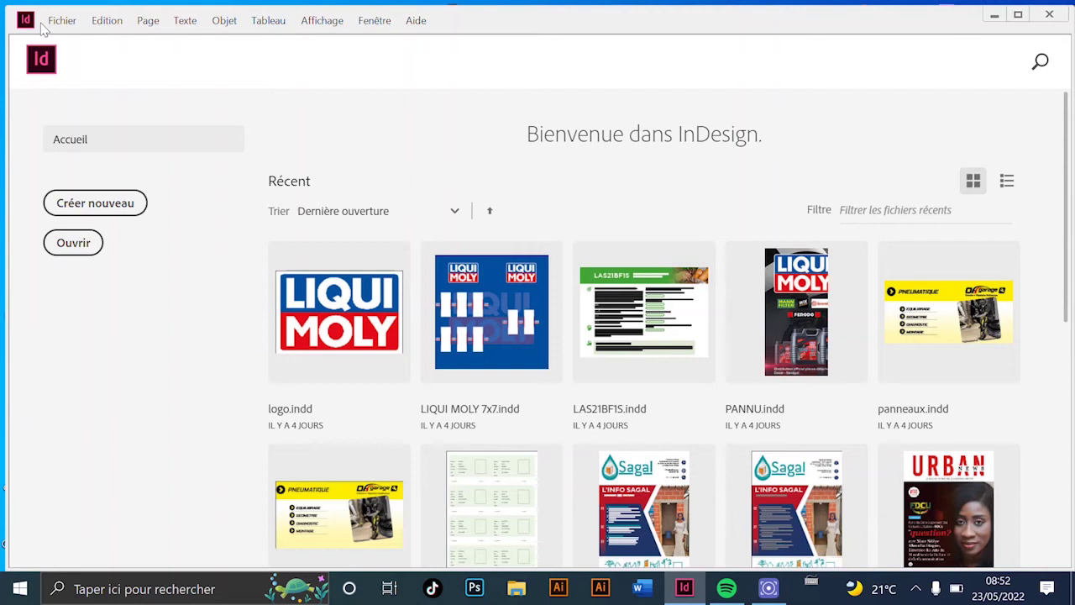
Create a blank A4 document via Fichier > Nouveau > Document with default settings.
{"action": "left_click", "coordinate": [60, 20]}
{"action": "mouse_move", "coordinate": [86, 39]}
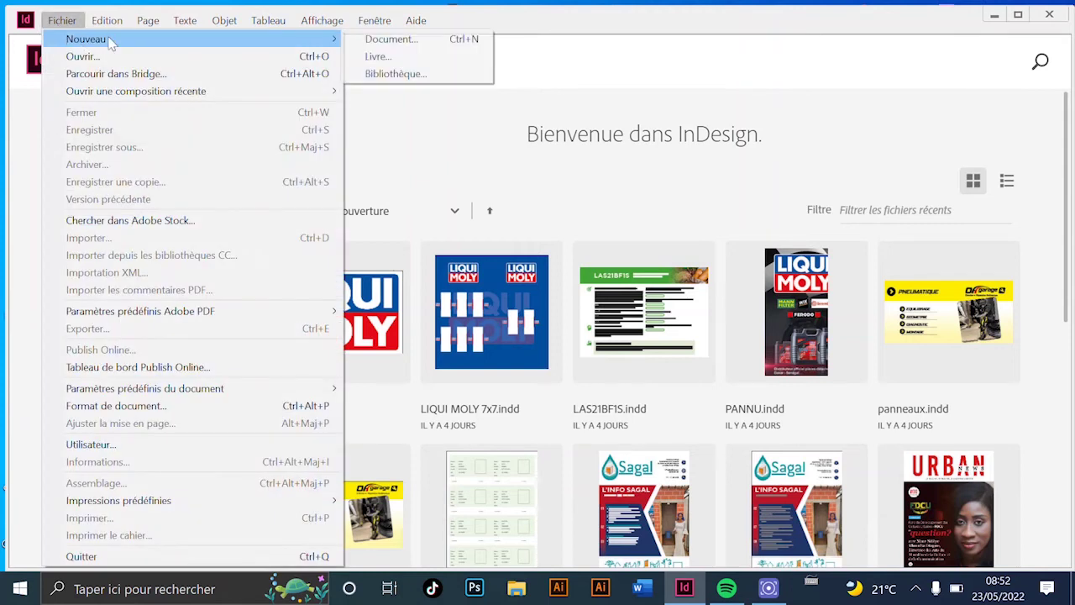
{"action": "left_click", "coordinate": [438, 47]}
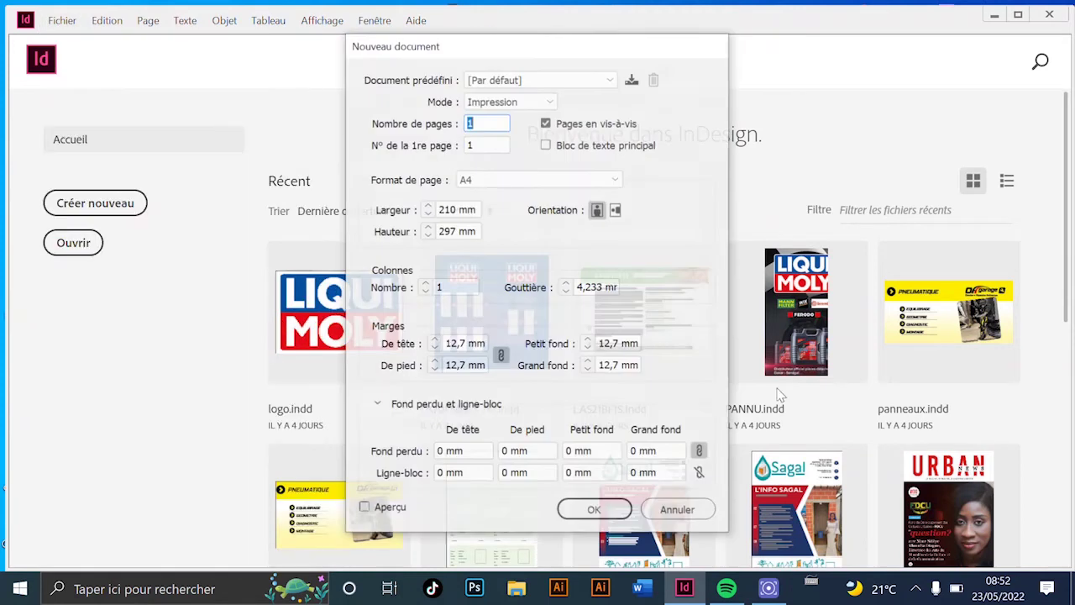
{"action": "left_click", "coordinate": [595, 511]}
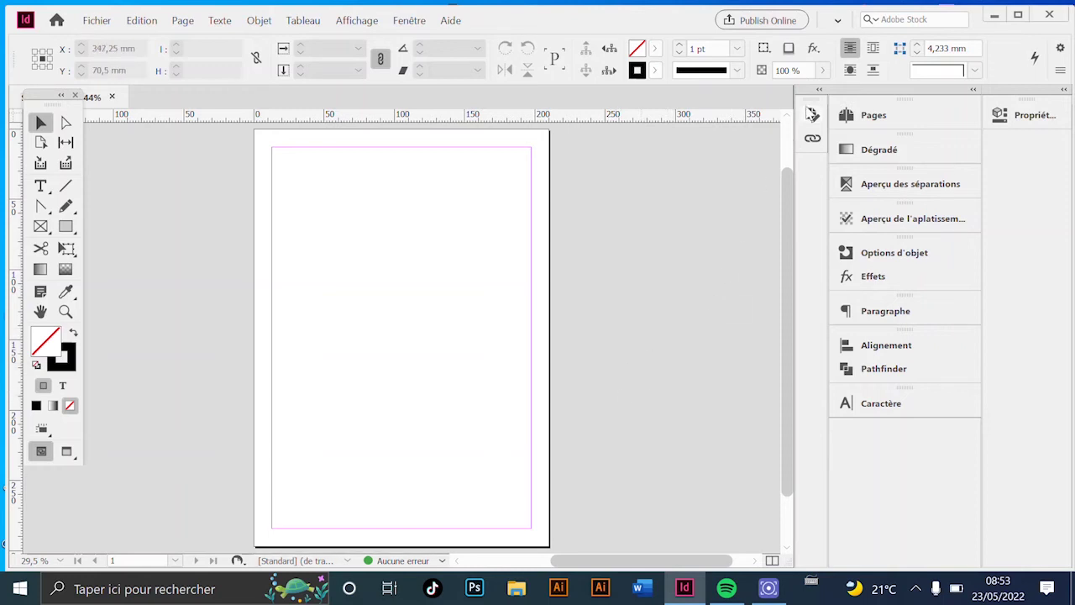
Switch to the Livre workspace, then change to Impression et épreuvage.
{"action": "left_click", "coordinate": [837, 22]}
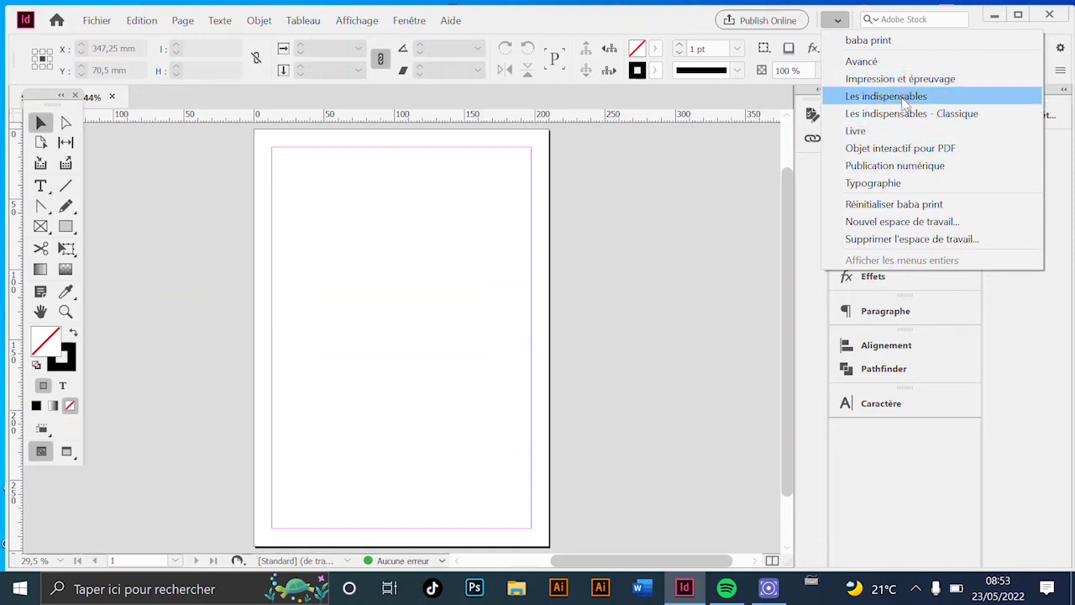
{"action": "left_click", "coordinate": [907, 135]}
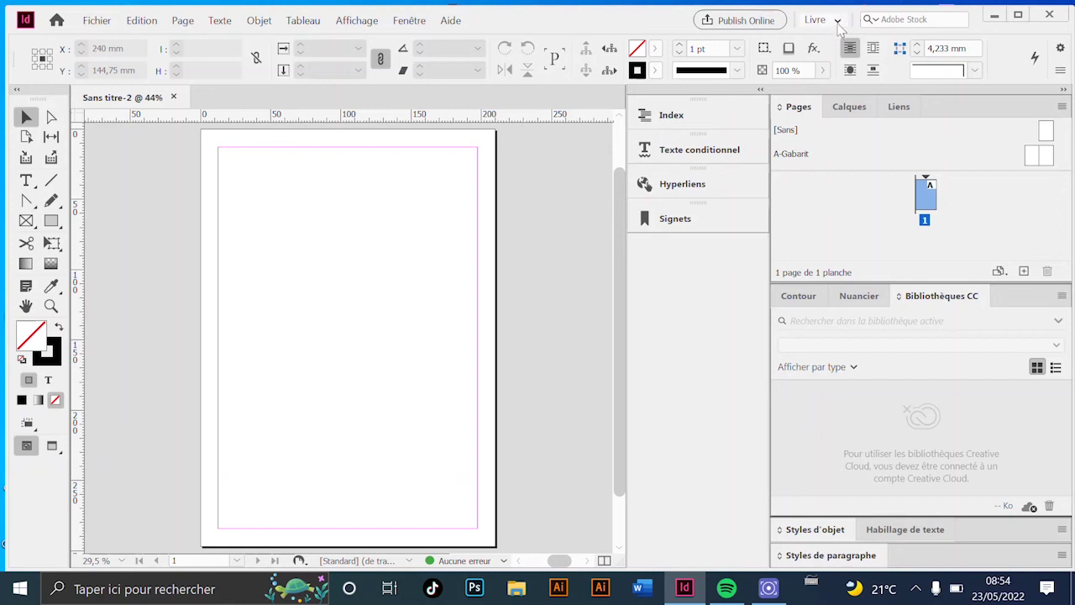
{"action": "left_click", "coordinate": [828, 19]}
{"action": "left_click", "coordinate": [906, 80]}
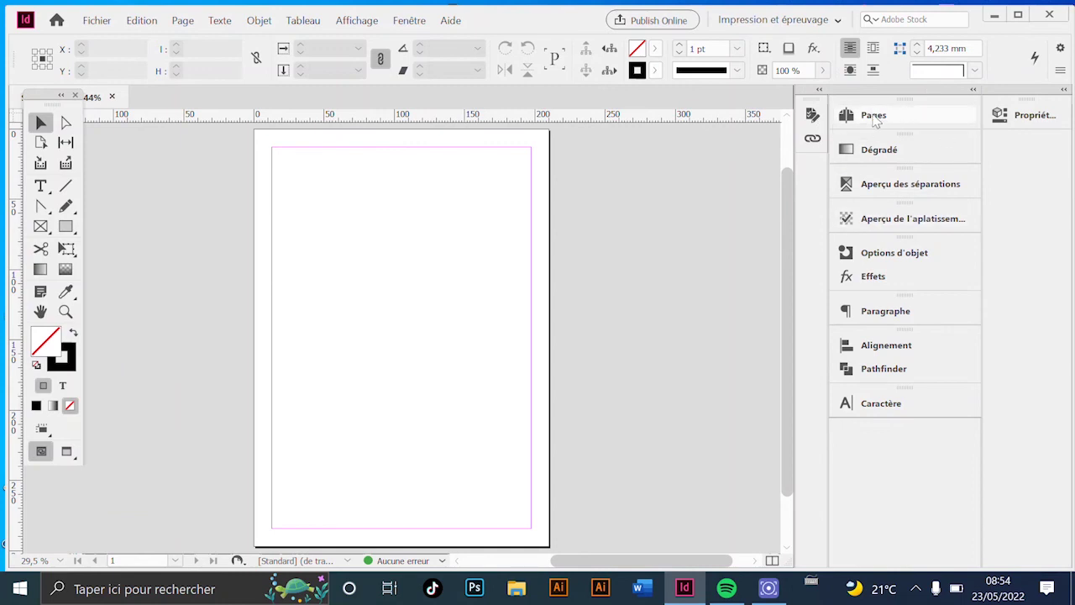
Drag the Pages, Paragraphe and Pathfinder panels out of the dock and close them.
{"action": "left_click_drag", "start_coordinate": [869, 126], "coordinate": [738, 196]}
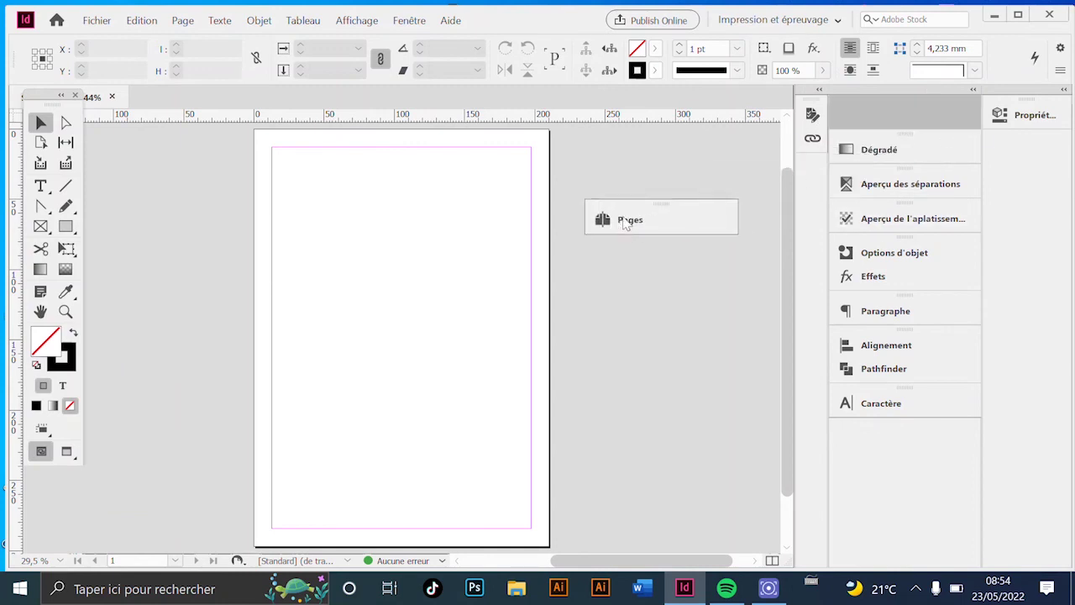
{"action": "left_click", "coordinate": [729, 199]}
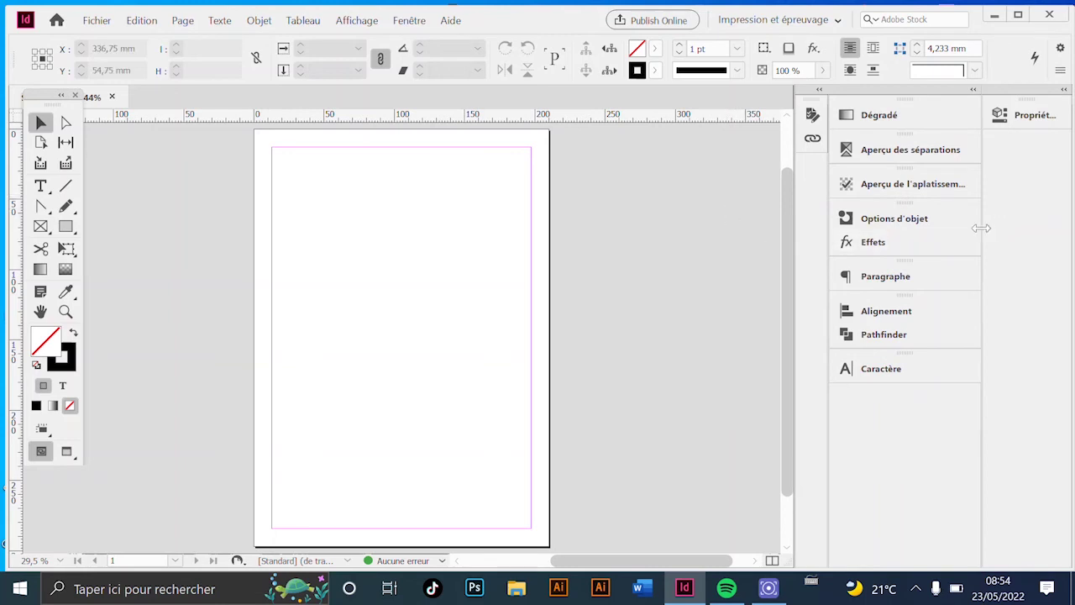
{"action": "left_click_drag", "start_coordinate": [869, 279], "coordinate": [714, 313]}
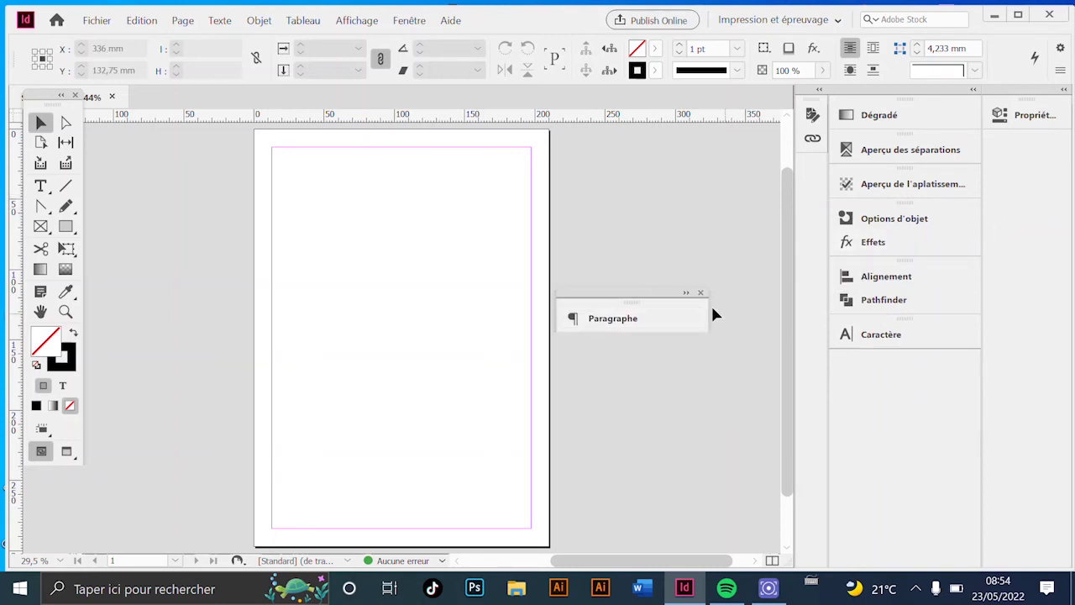
{"action": "left_click", "coordinate": [702, 292]}
{"action": "mouse_move", "coordinate": [923, 299]}
{"action": "left_mouse_down"}
{"action": "mouse_move", "coordinate": [651, 354]}
{"action": "mouse_move", "coordinate": [599, 354]}
{"action": "left_mouse_up"}
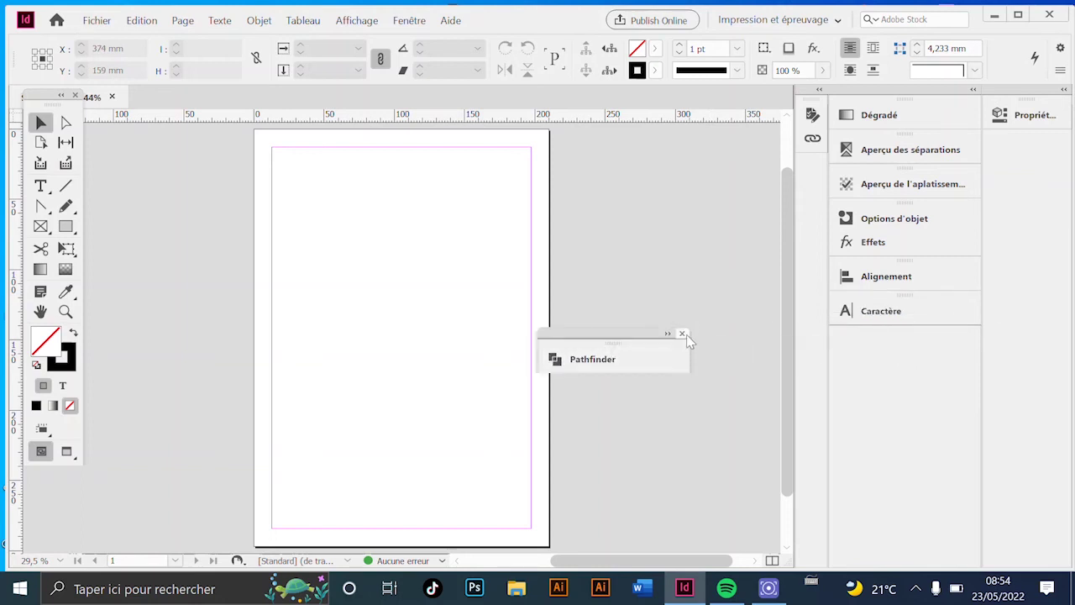
{"action": "left_click", "coordinate": [682, 335]}
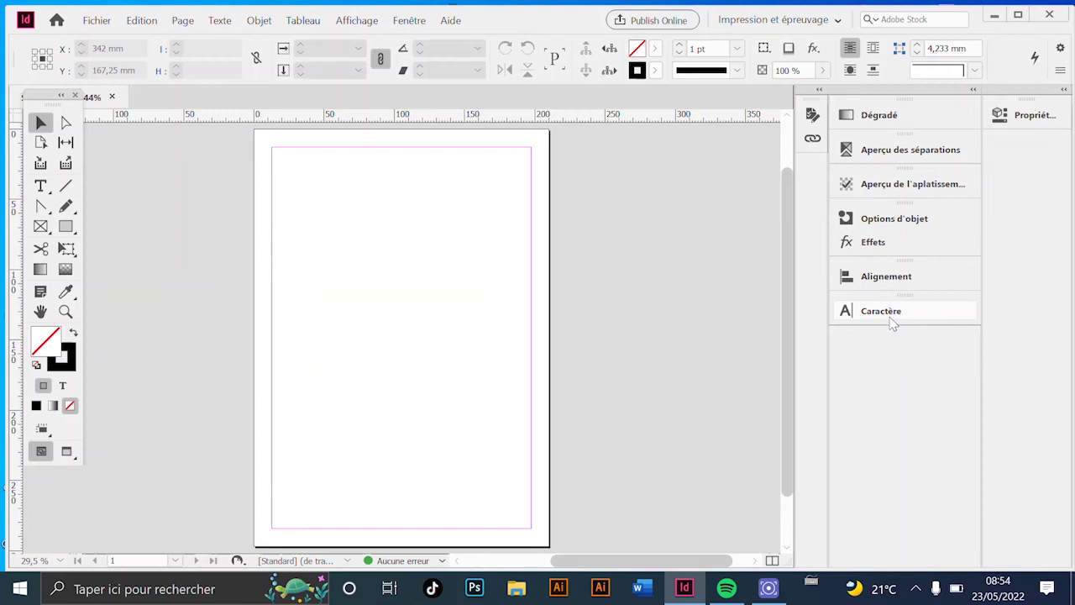
Save the current panel layout as a new workspace named 'test' and confirm it's listed.
{"action": "left_click", "coordinate": [819, 25]}
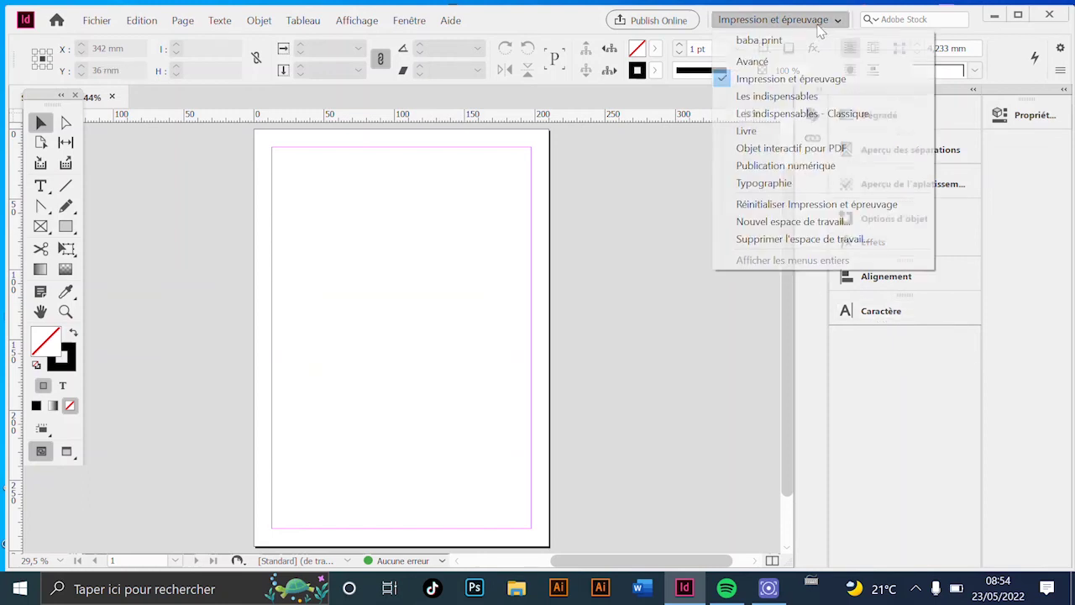
{"action": "left_click", "coordinate": [820, 225]}
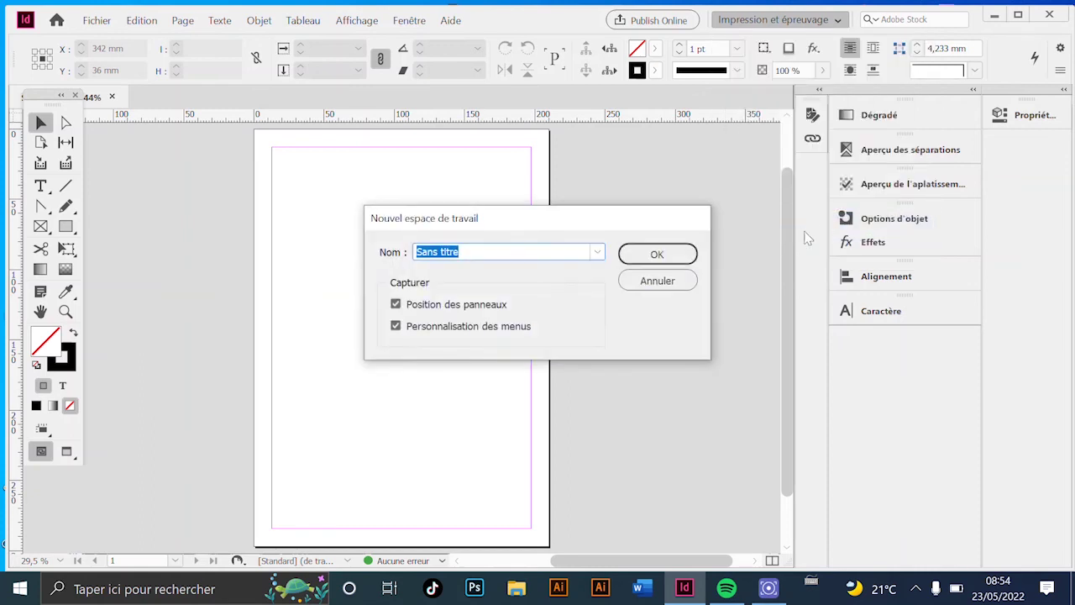
{"action": "type", "text": "test"}
{"action": "left_click", "coordinate": [638, 252]}
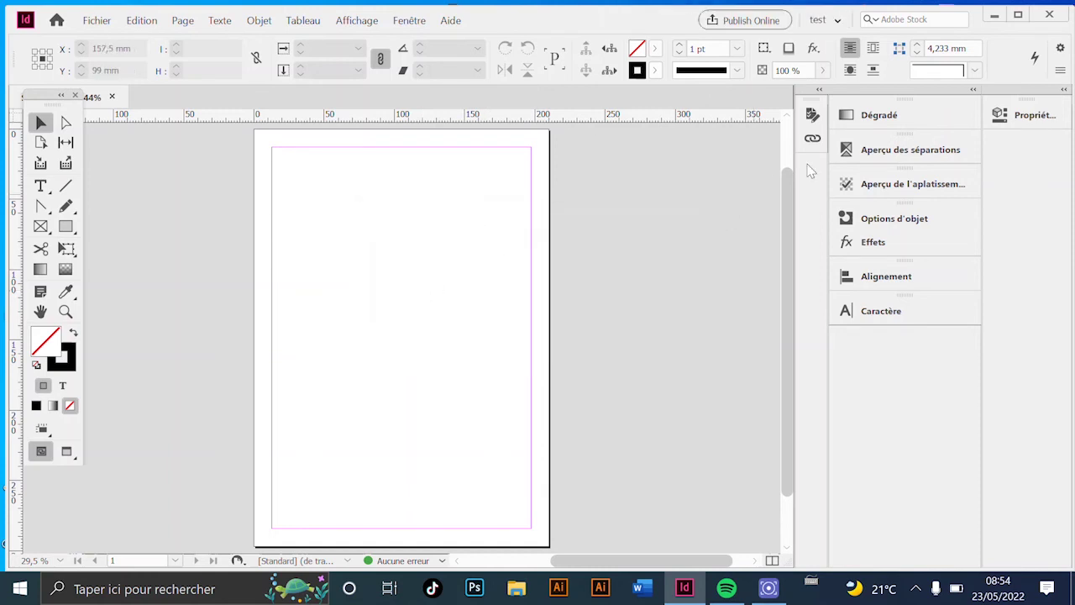
{"action": "left_click", "coordinate": [825, 19]}
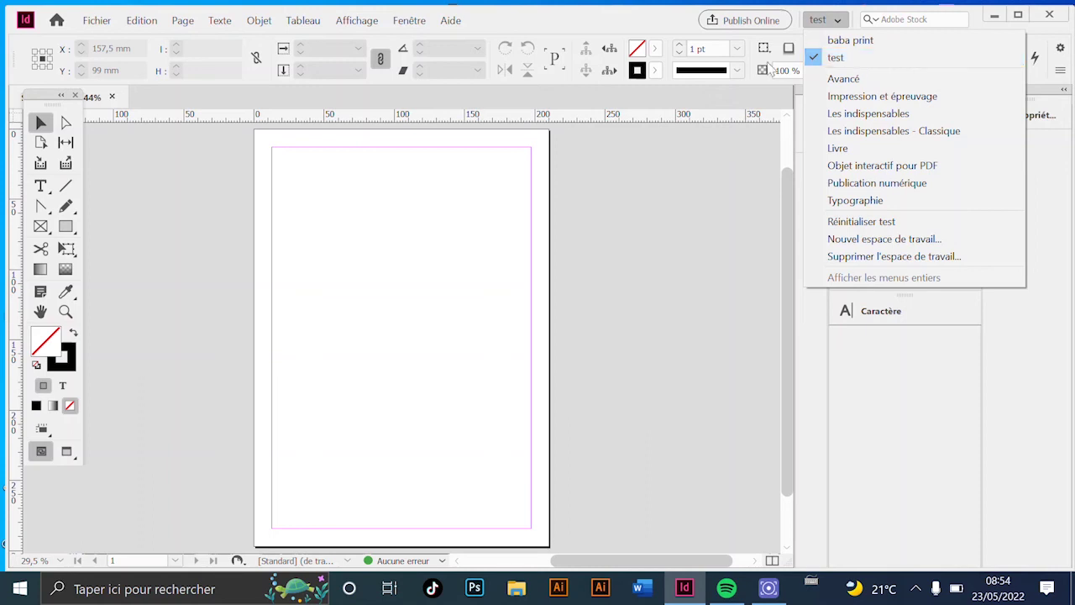
Reset the 'test' workspace via Fenêtre > Espace de travail > Réinitialiser test.
{"action": "left_click", "coordinate": [853, 19]}
{"action": "left_click", "coordinate": [836, 19]}
{"action": "left_click", "coordinate": [822, 19]}
{"action": "left_click", "coordinate": [412, 25]}
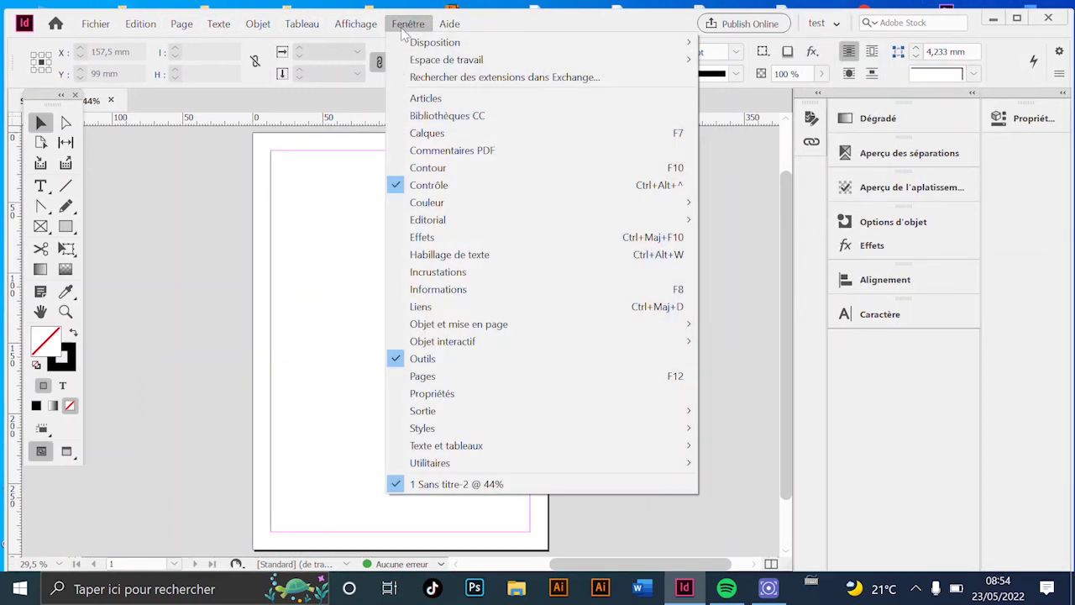
{"action": "left_click", "coordinate": [356, 24]}
{"action": "left_click", "coordinate": [409, 24]}
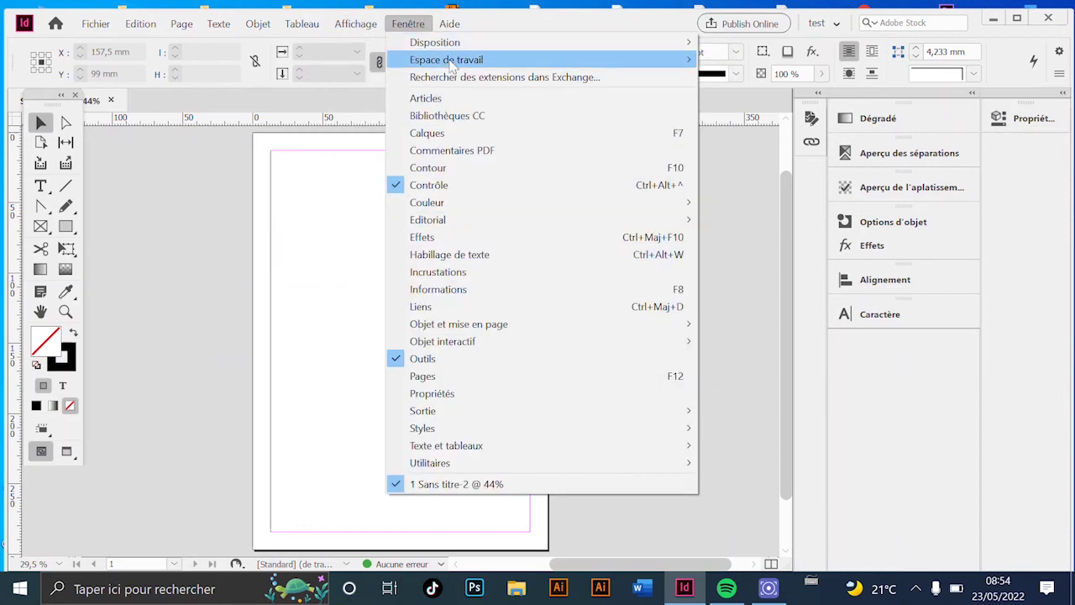
{"action": "mouse_move", "coordinate": [446, 59]}
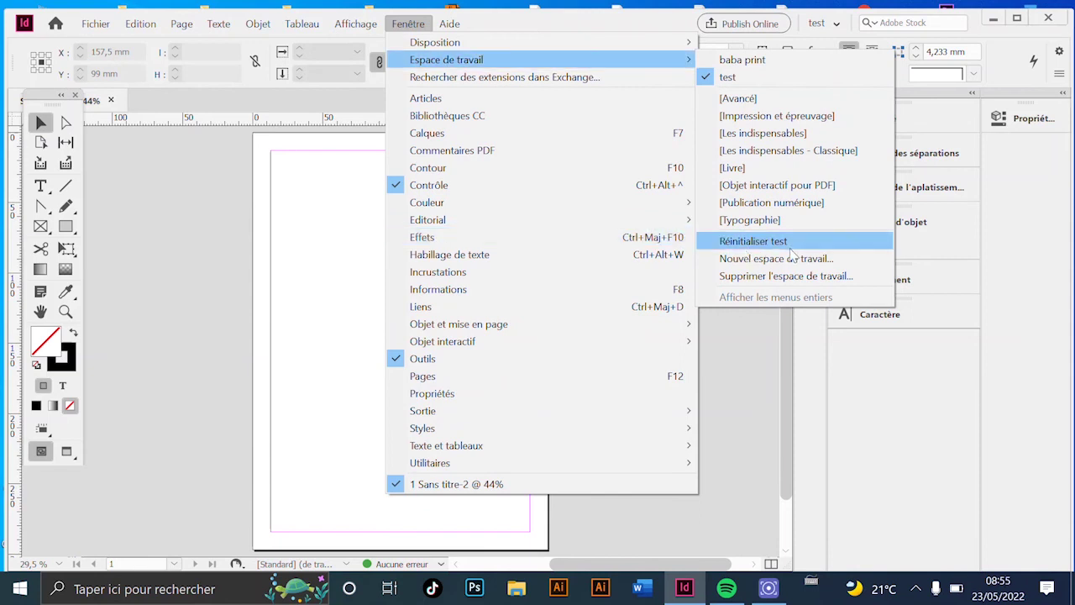
{"action": "left_click", "coordinate": [759, 386]}
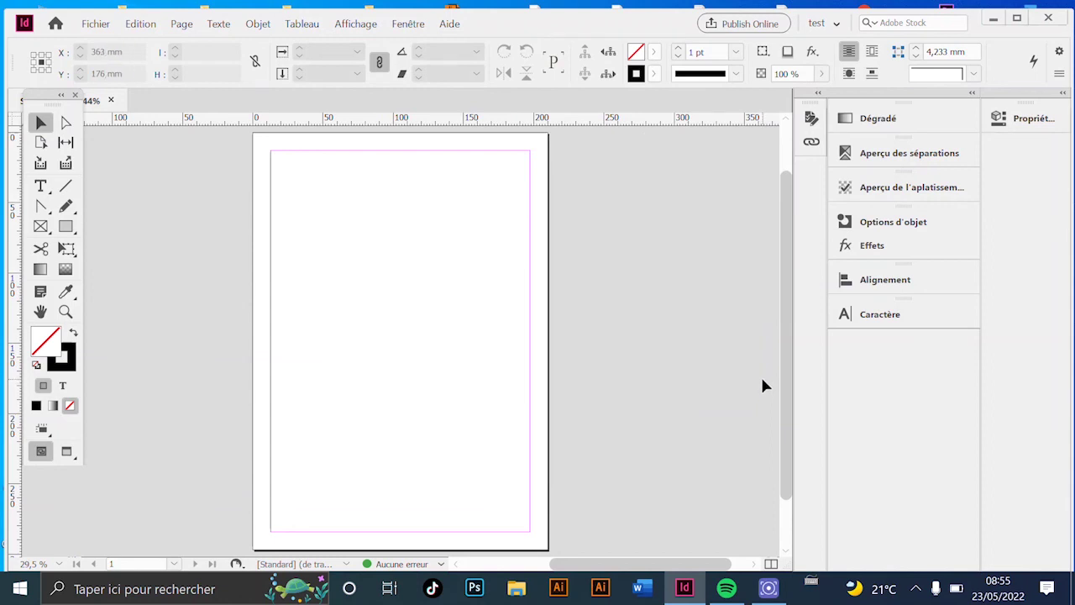